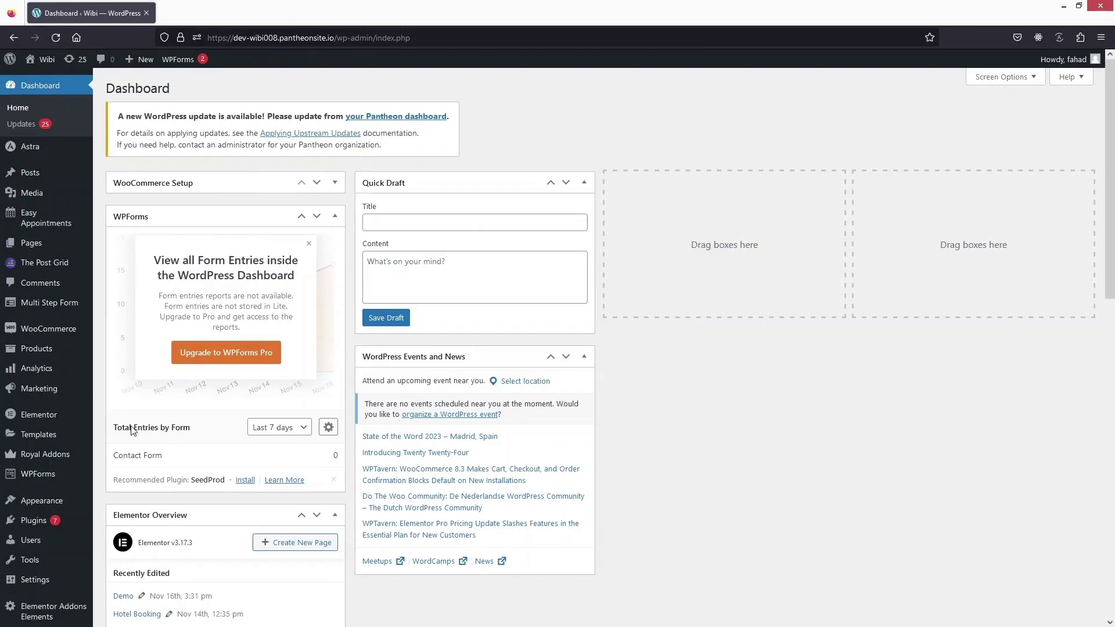
# Go to Plugins > Add New and put the cursor in the plugin search box.
pyautogui.moveTo(48, 530)
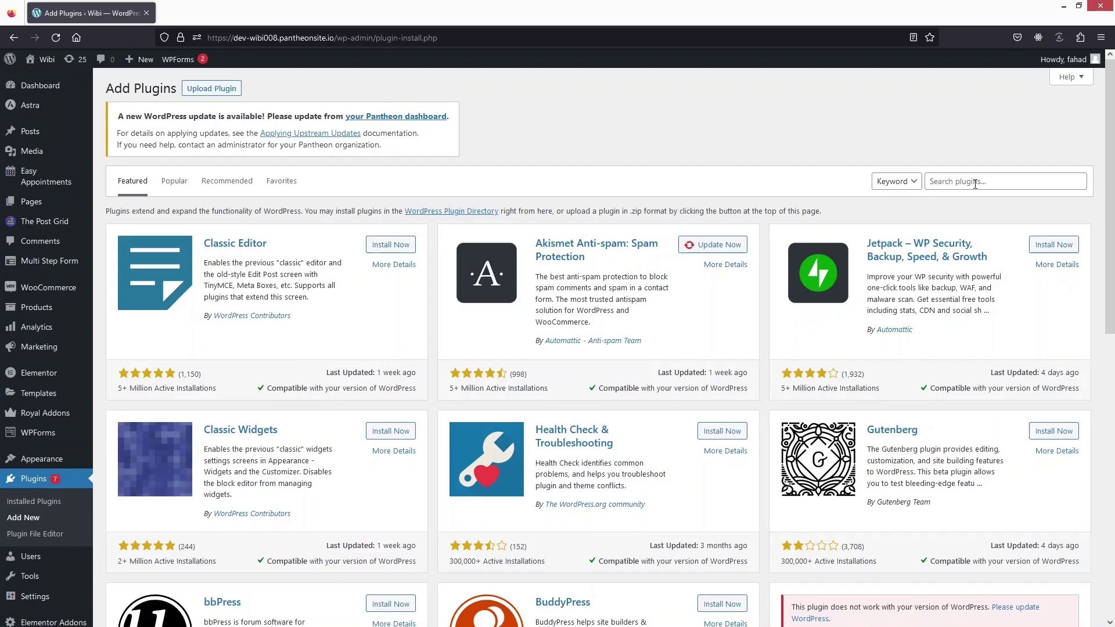
pyautogui.click(975, 182)
# Search for 'Loftloader', correcting the typo, then install and activate the LoftLoader plugin.
pyautogui.write('Loftloarder')
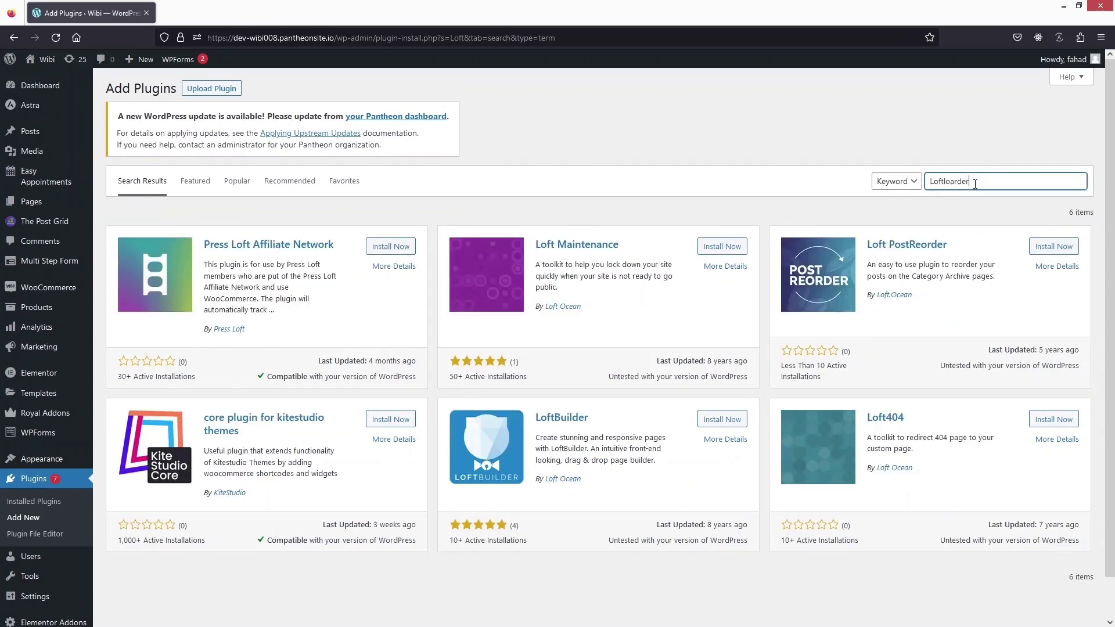
pyautogui.press('Left')
pyautogui.press('Left')
pyautogui.press('Left')
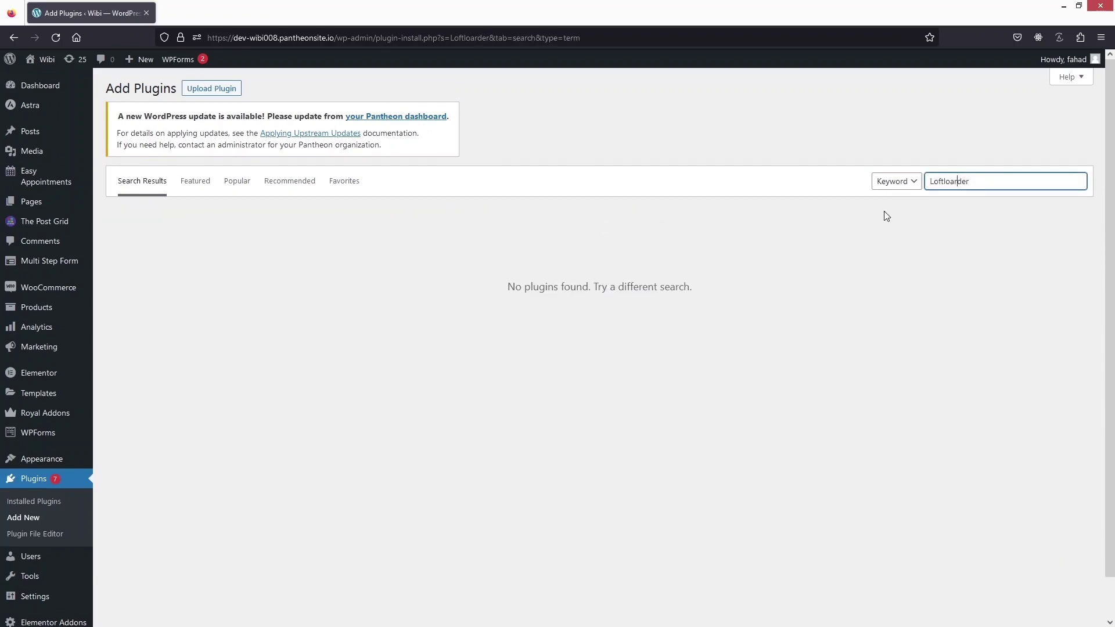
pyautogui.press('BackSpace')
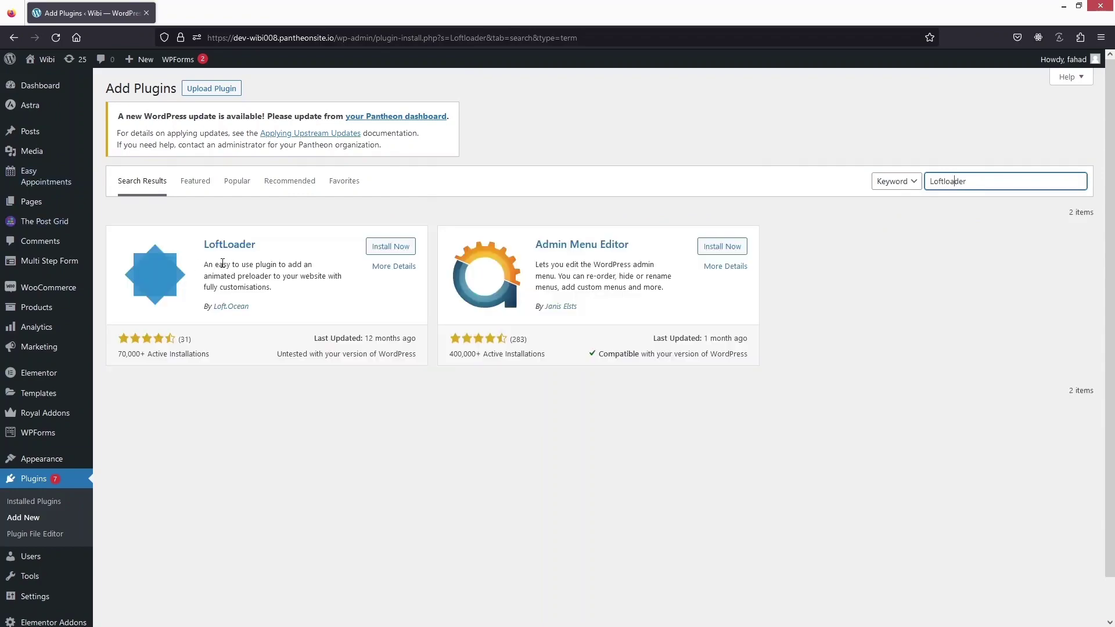
pyautogui.click(386, 248)
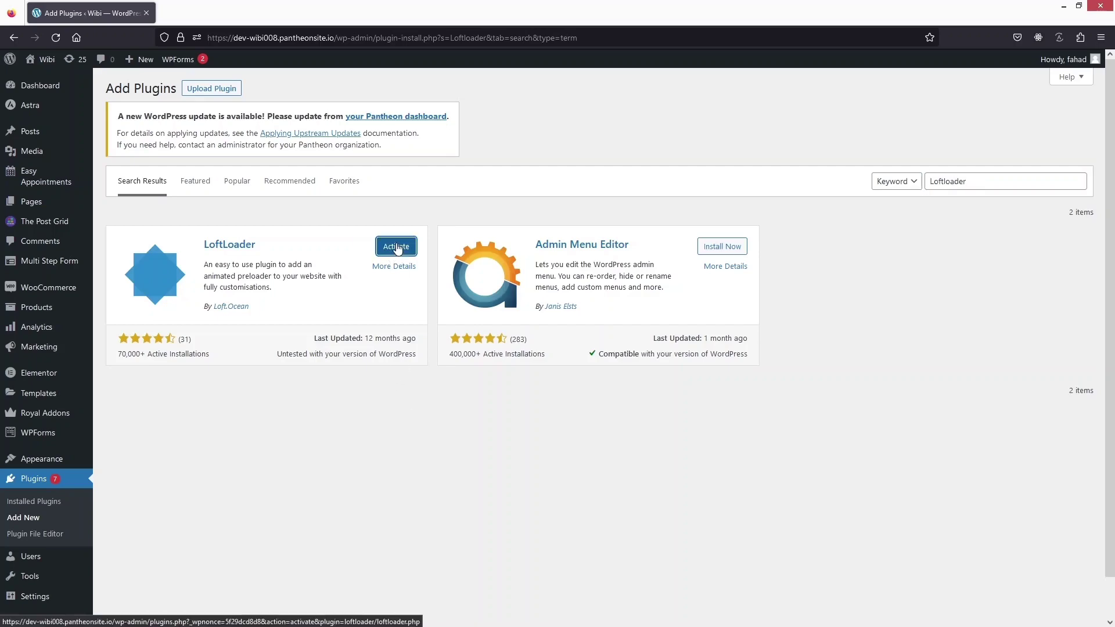
pyautogui.click(397, 248)
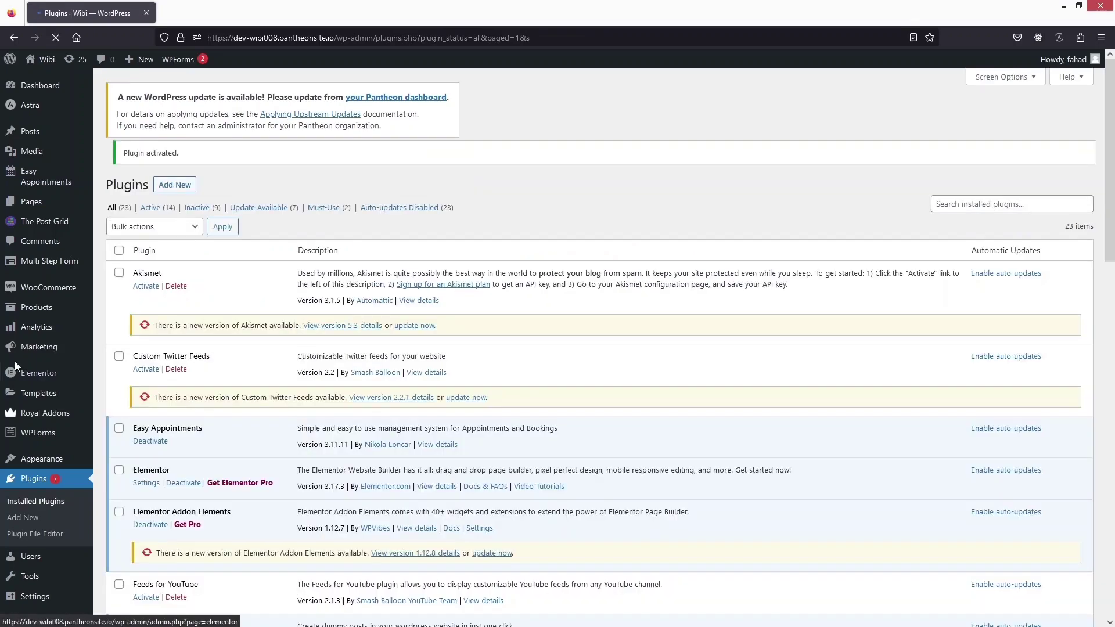
# Go to Settings > LoftLoader Lite in the admin sidebar.
pyautogui.moveTo(62, 431)
pyautogui.scroll(-2, 62, 431)
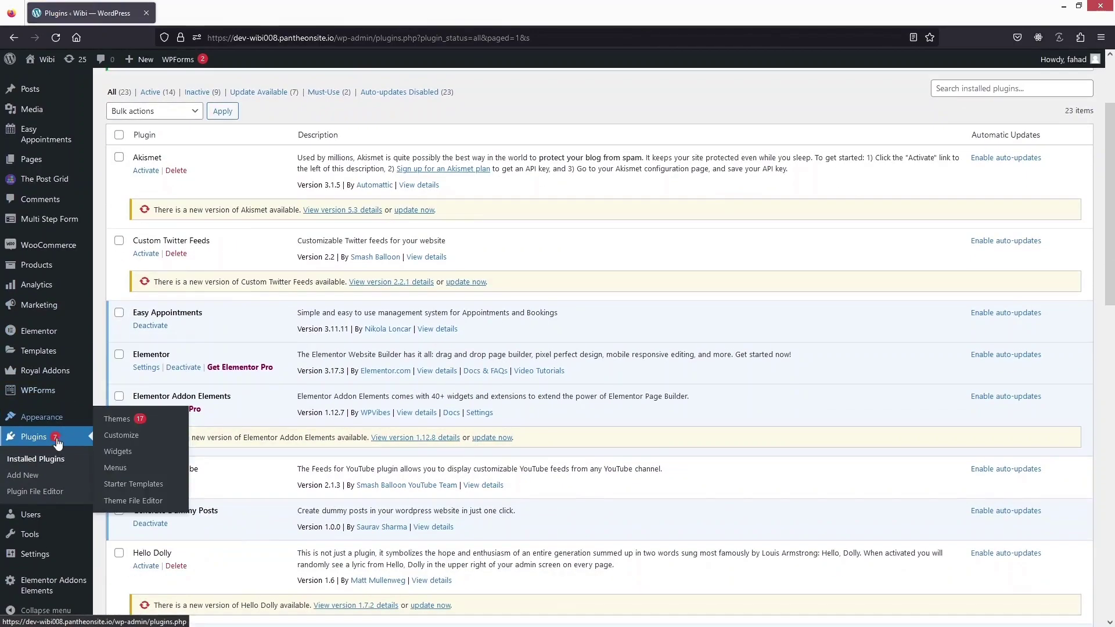
pyautogui.moveTo(31, 562)
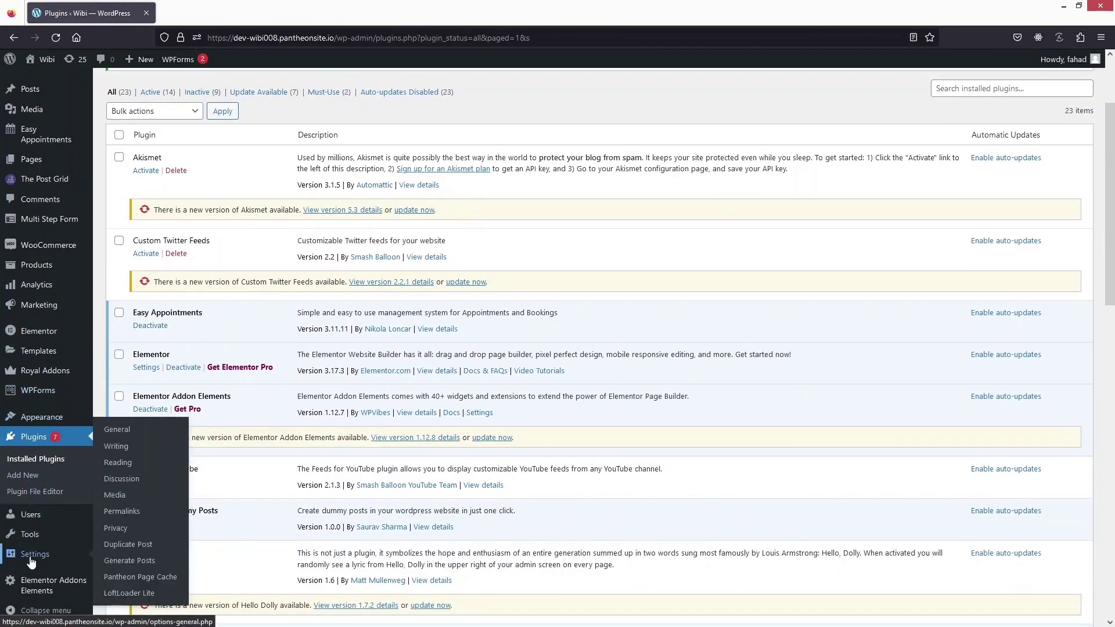
pyautogui.click(156, 594)
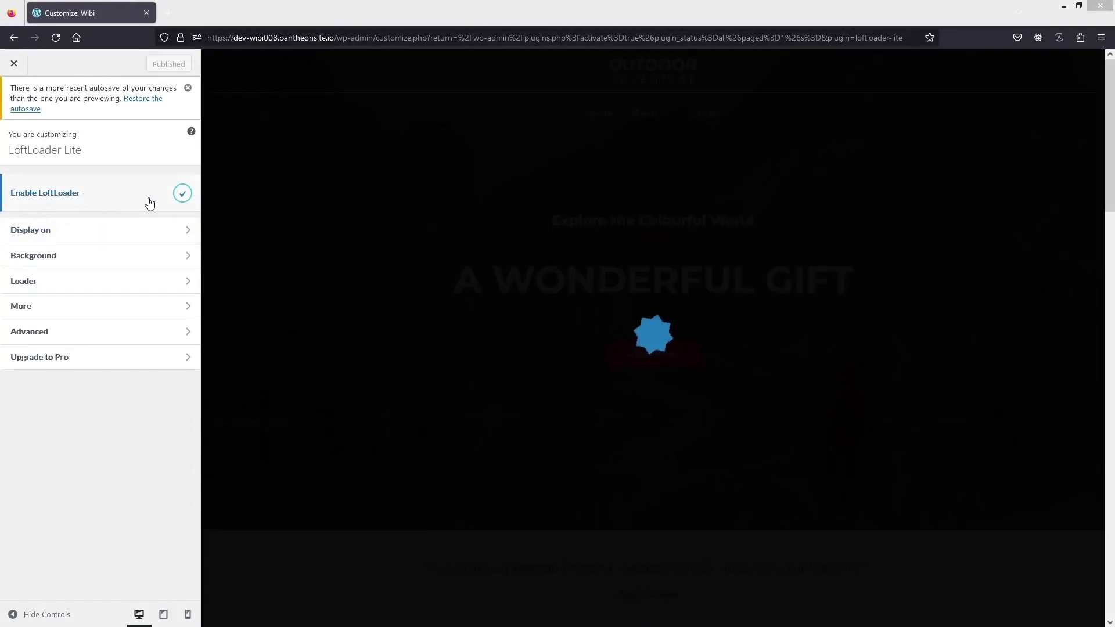
# Toggle Enable LoftLoader off and back on so the preloader stays enabled.
pyautogui.click(181, 194)
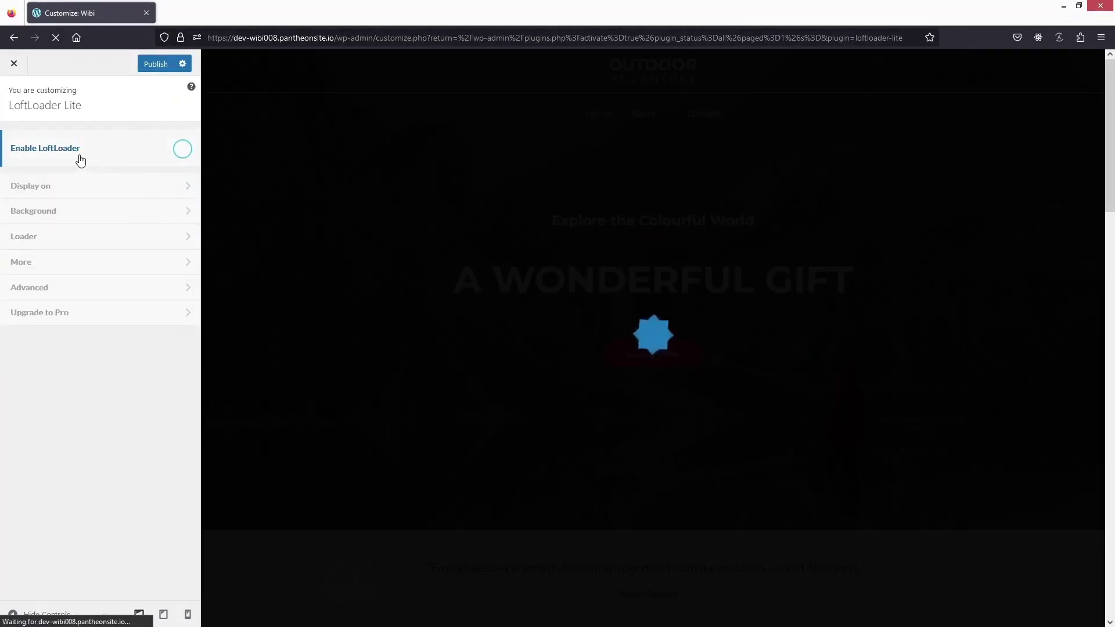
pyautogui.click(182, 152)
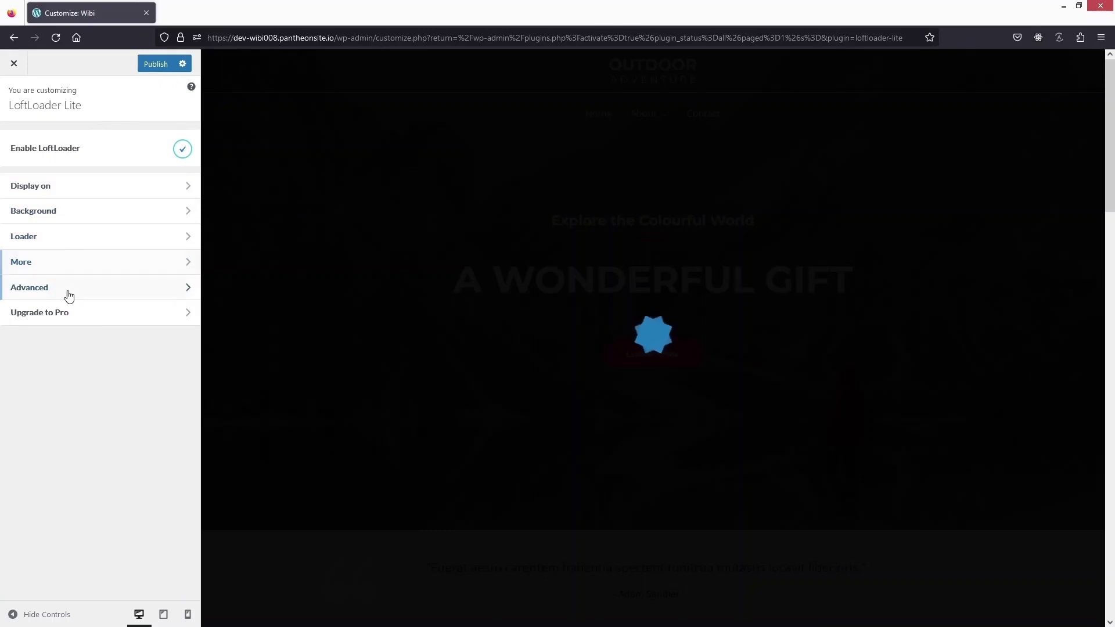
pyautogui.click(94, 191)
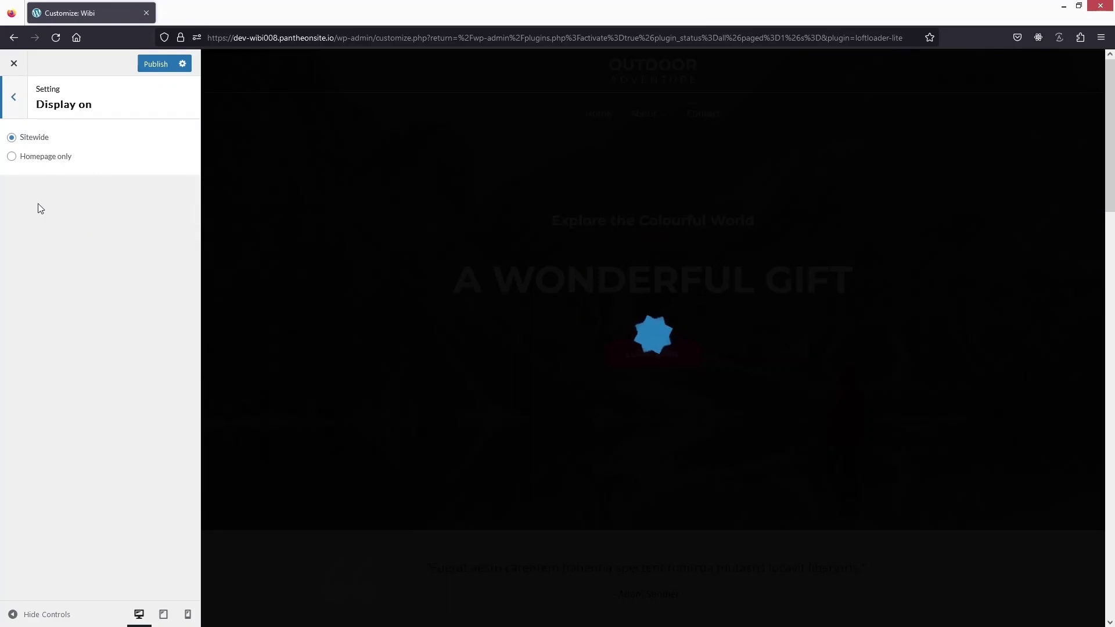
# Set Display on to Homepage only and return to the LoftLoader Lite panel.
pyautogui.click(12, 156)
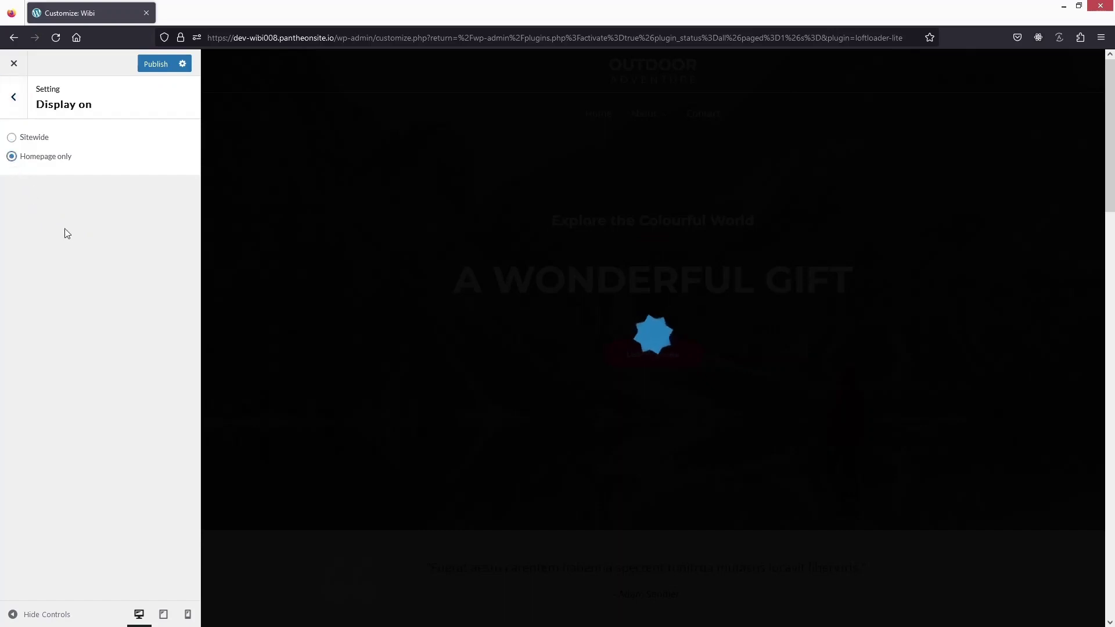
pyautogui.click(18, 108)
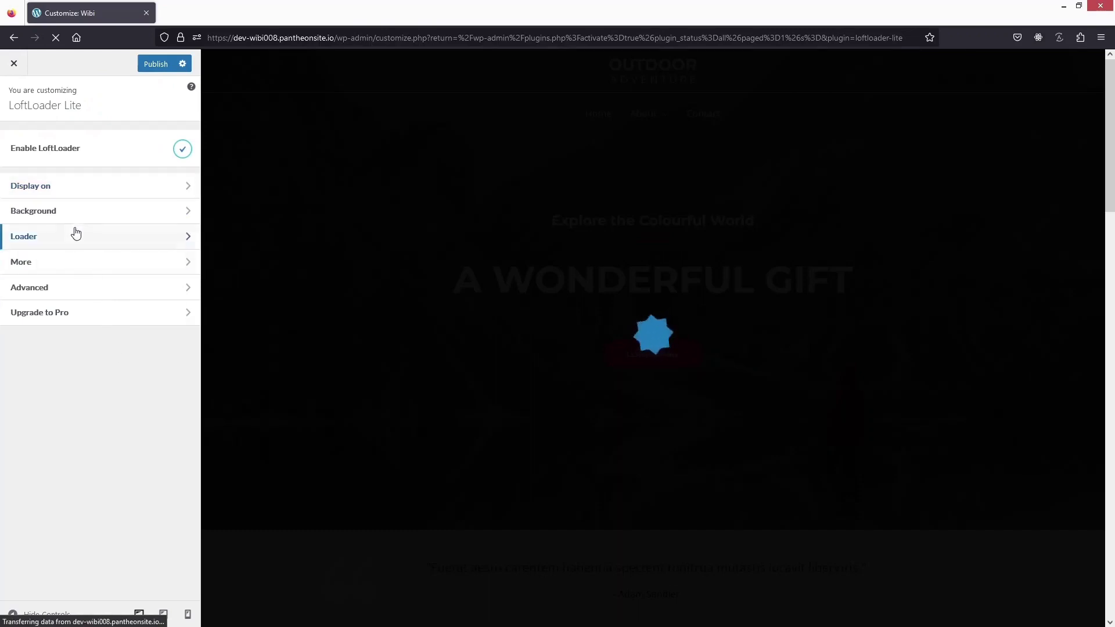
pyautogui.click(150, 221)
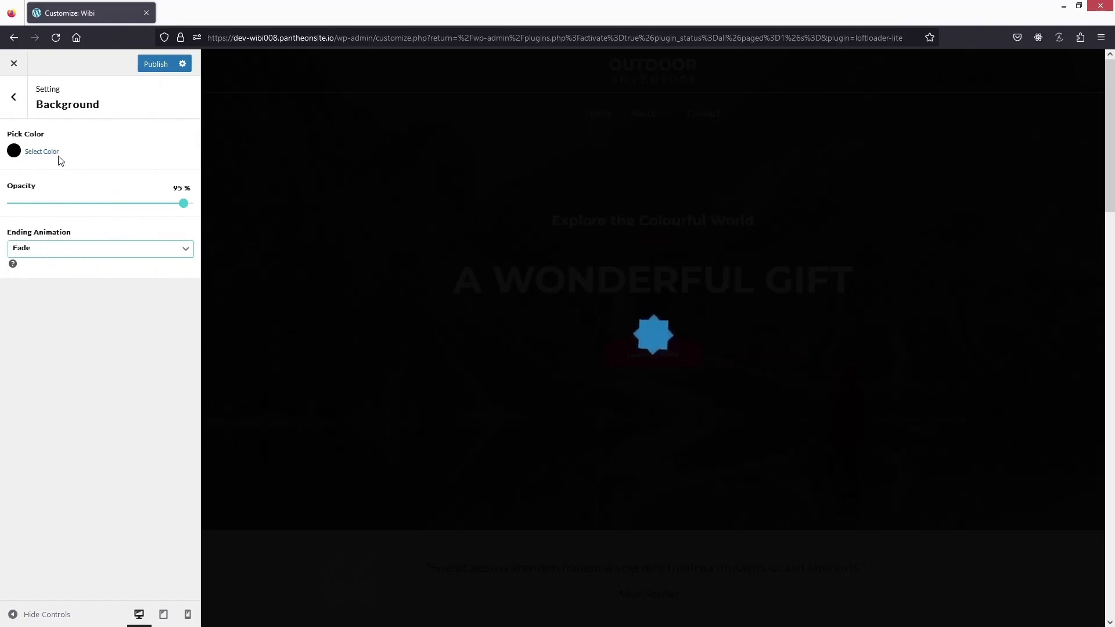
# Keep the black background colour, lower opacity to 70%, and keep the Fade ending animation.
pyautogui.click(41, 152)
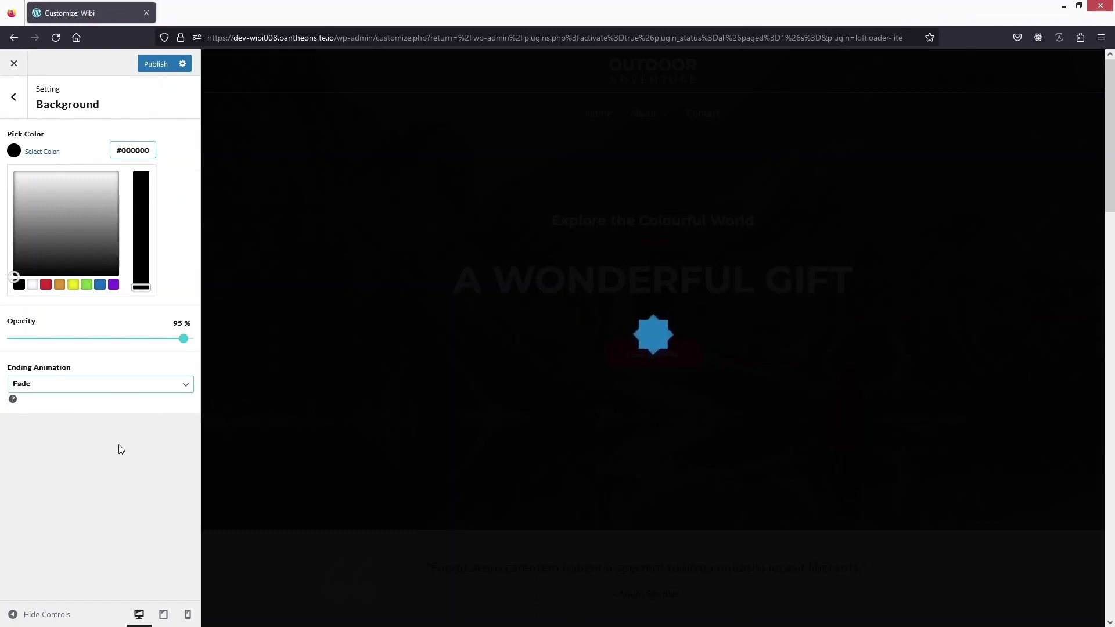
pyautogui.click(129, 464)
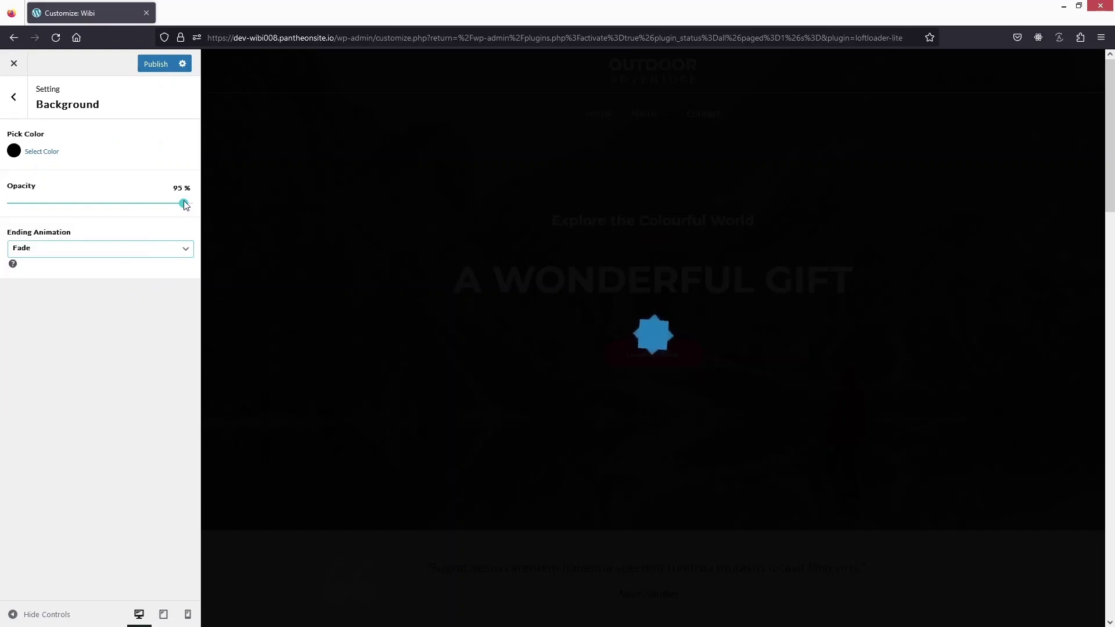
pyautogui.moveTo(184, 205); pyautogui.dragTo(136, 209)
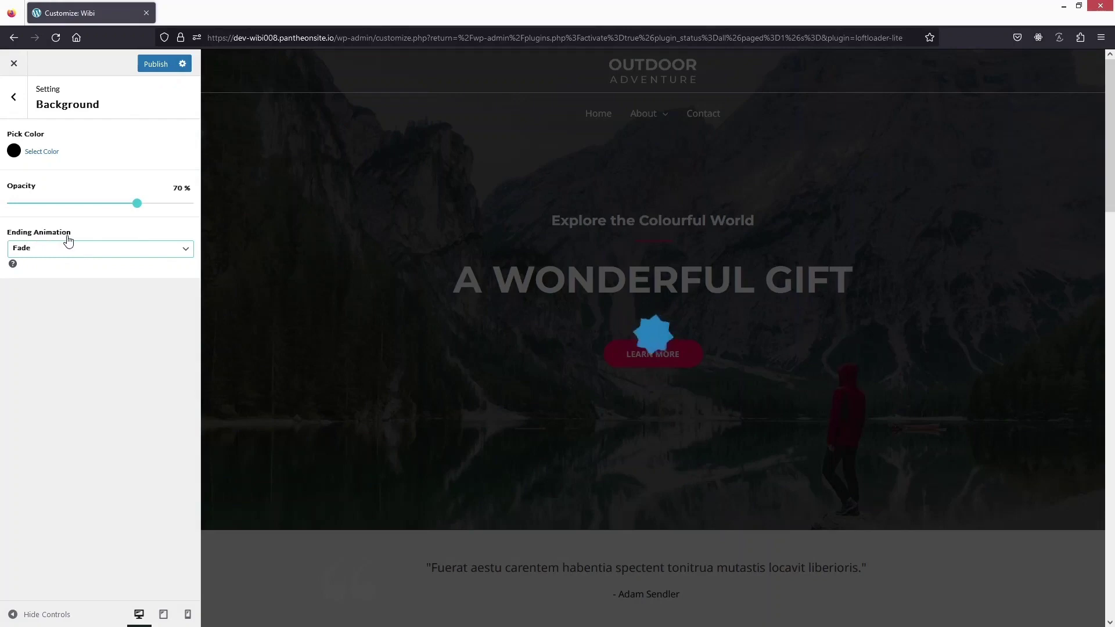
pyautogui.click(89, 254)
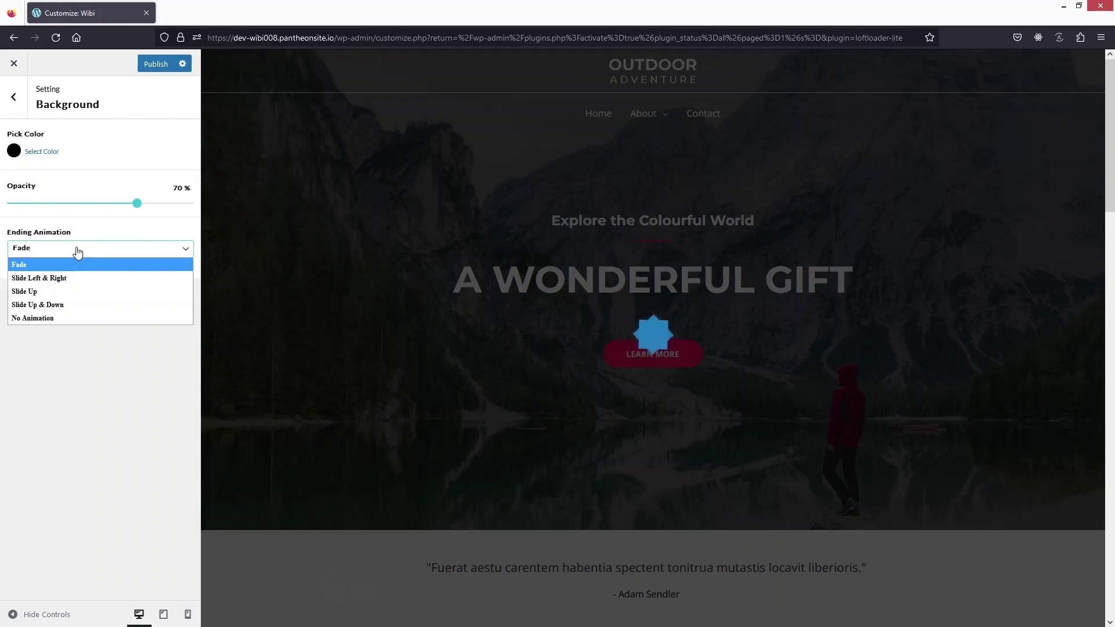
pyautogui.click(75, 456)
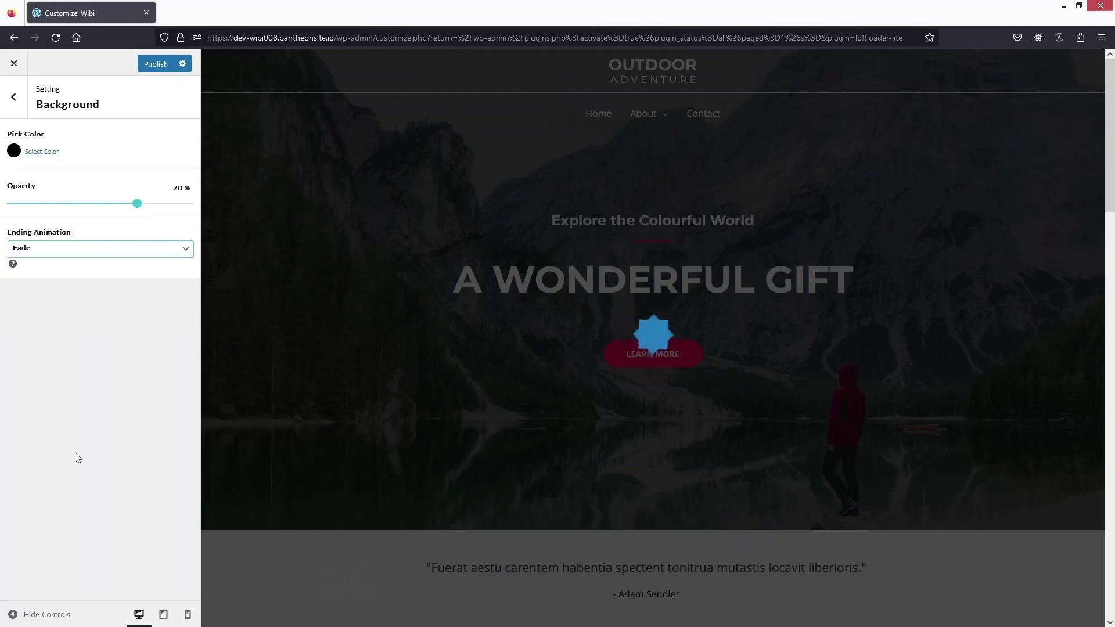
pyautogui.click(10, 101)
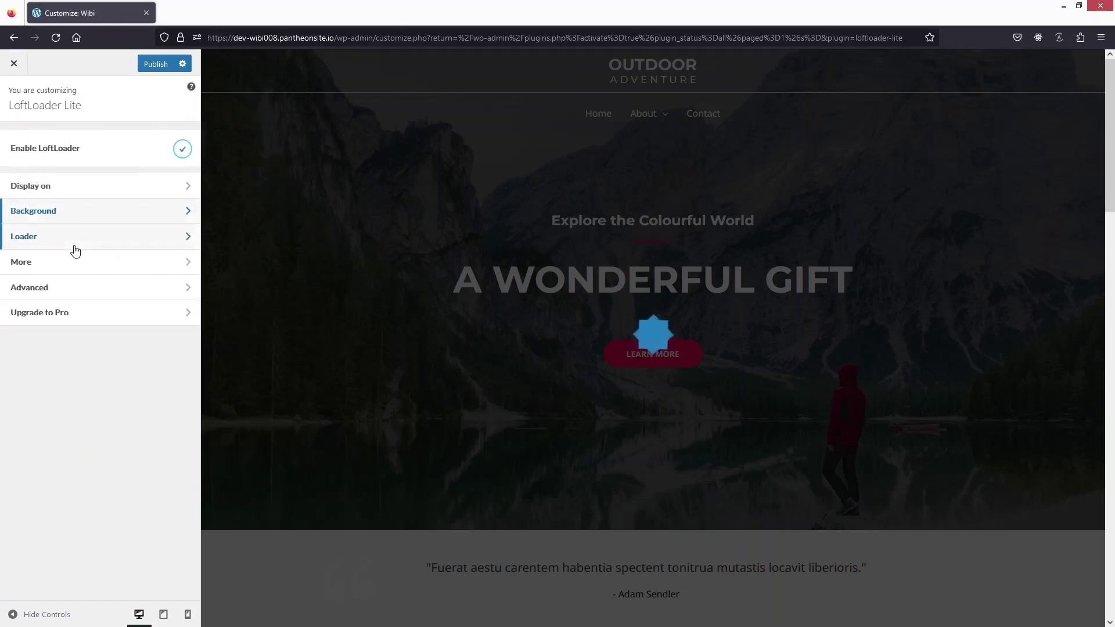
pyautogui.click(73, 244)
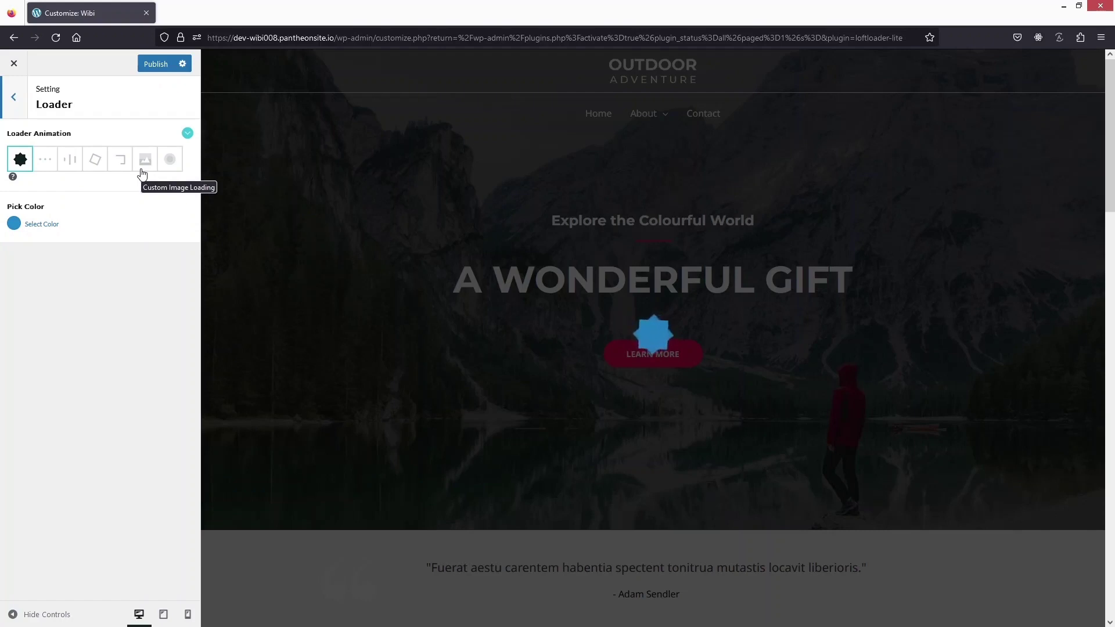
# Choose the Drawing Frame loader animation and go back to the LoftLoader Lite list.
pyautogui.click(121, 160)
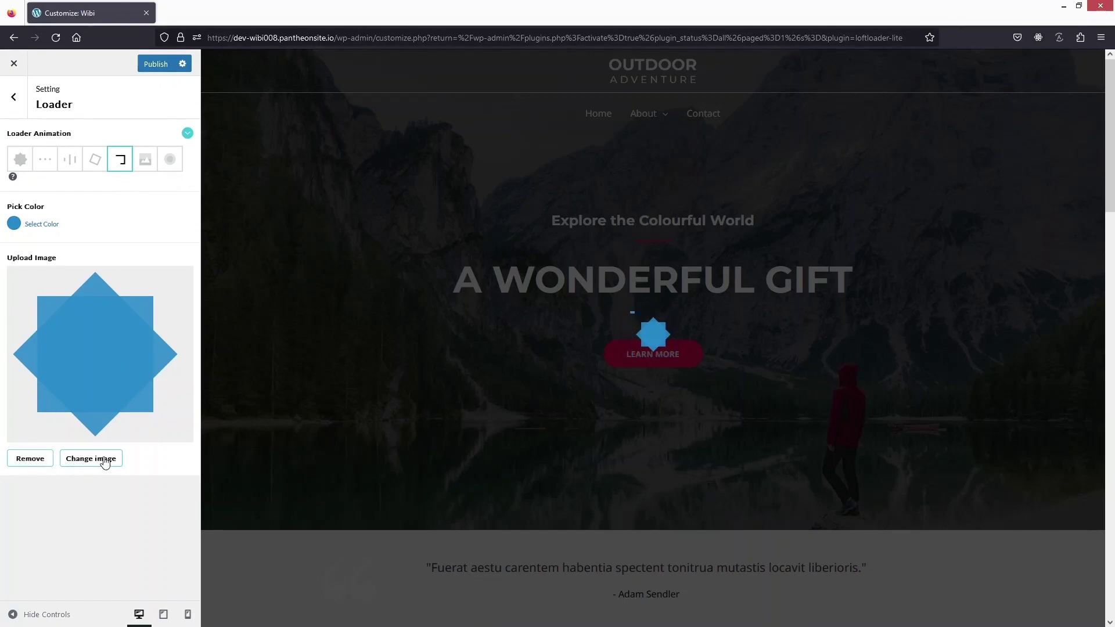
pyautogui.click(16, 97)
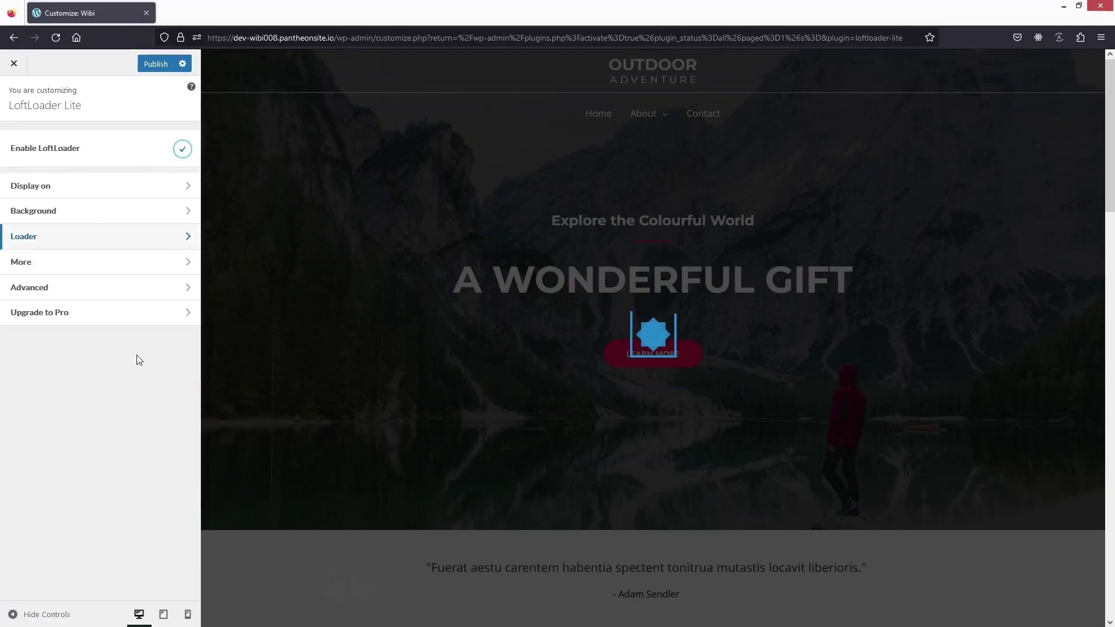
pyautogui.click(81, 265)
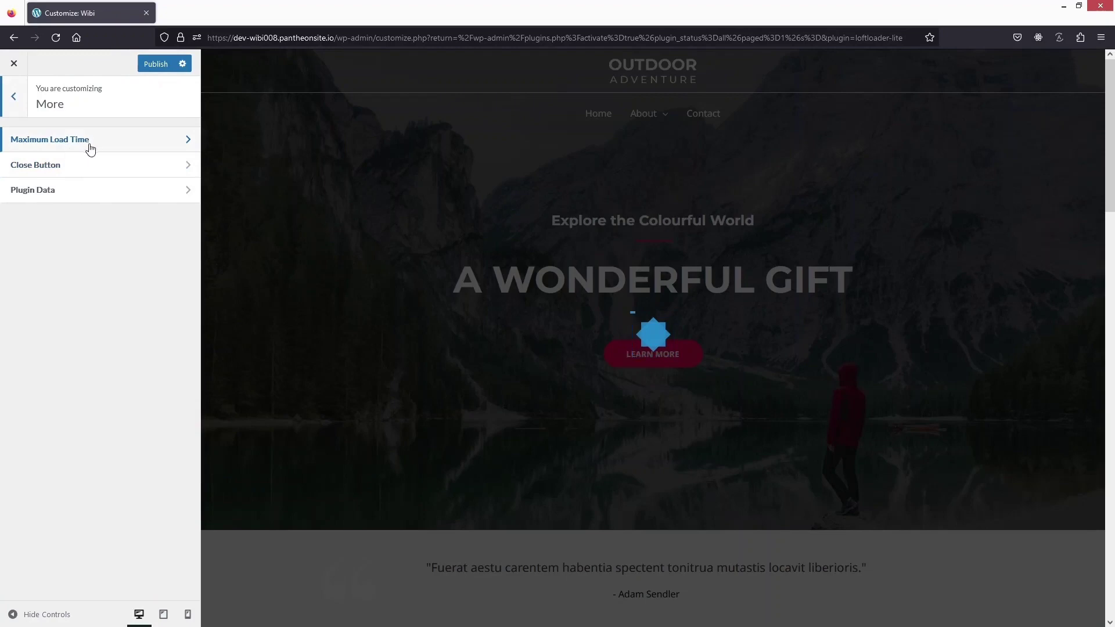
pyautogui.click(126, 146)
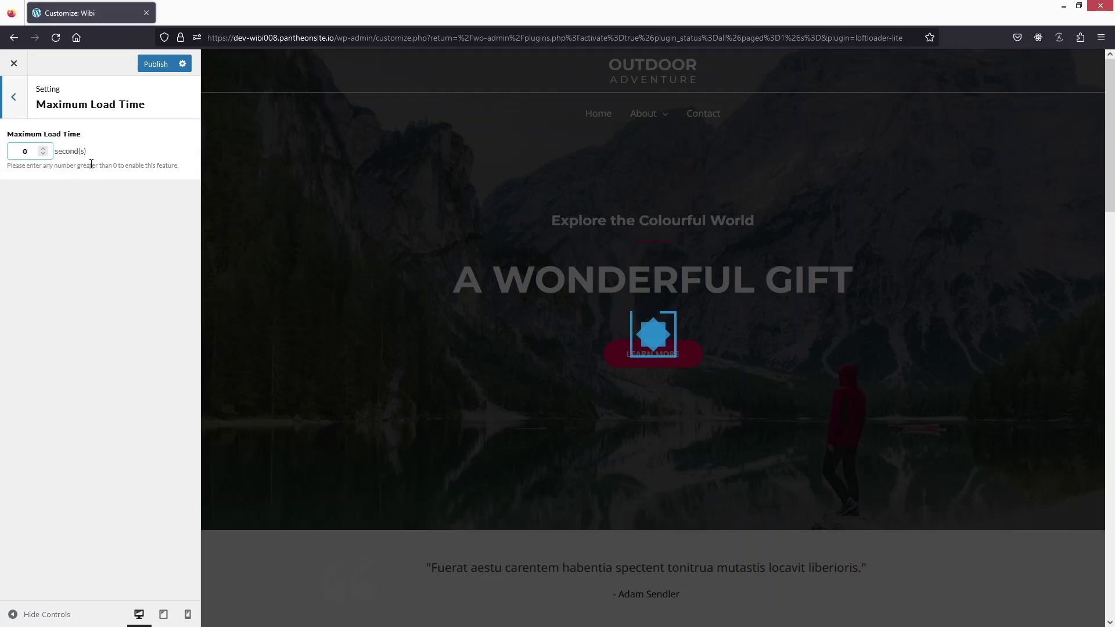
pyautogui.click(13, 112)
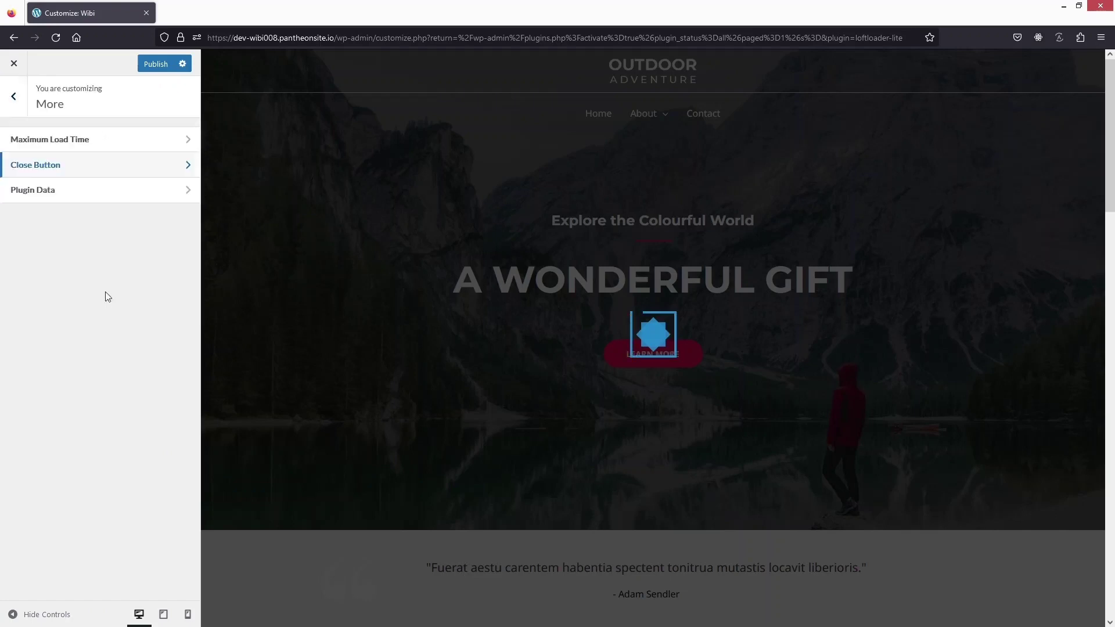
pyautogui.click(92, 168)
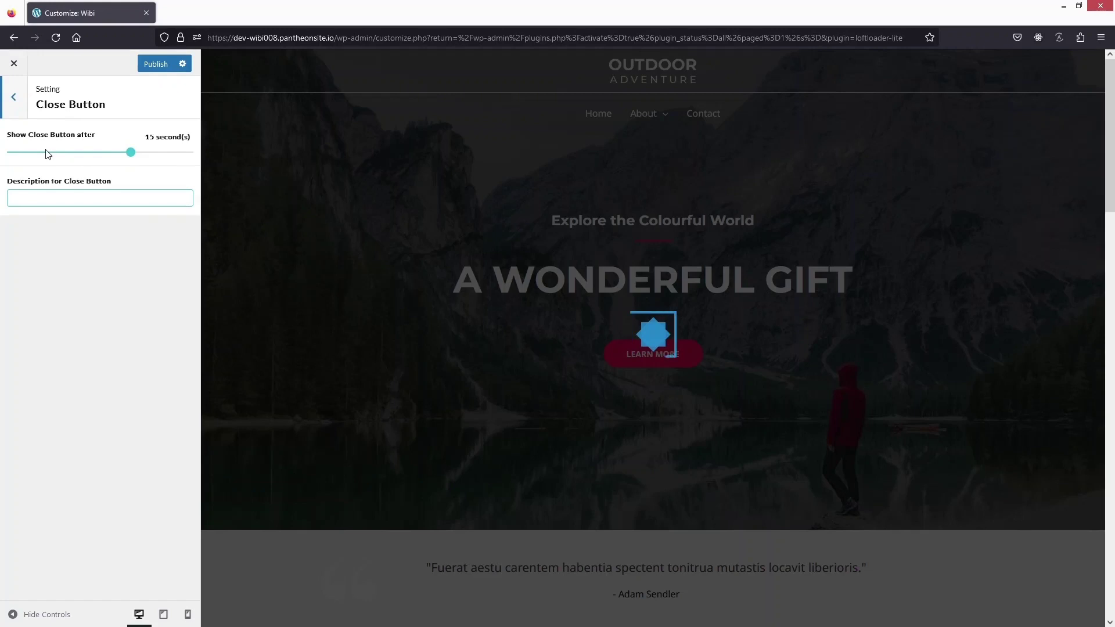
pyautogui.click(10, 98)
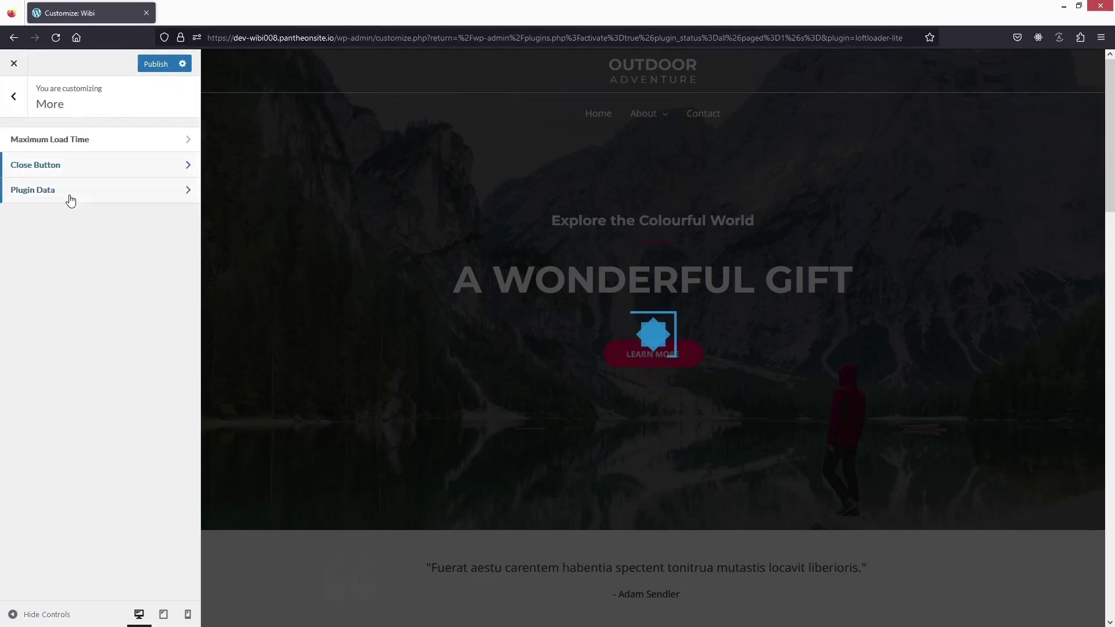
pyautogui.click(70, 198)
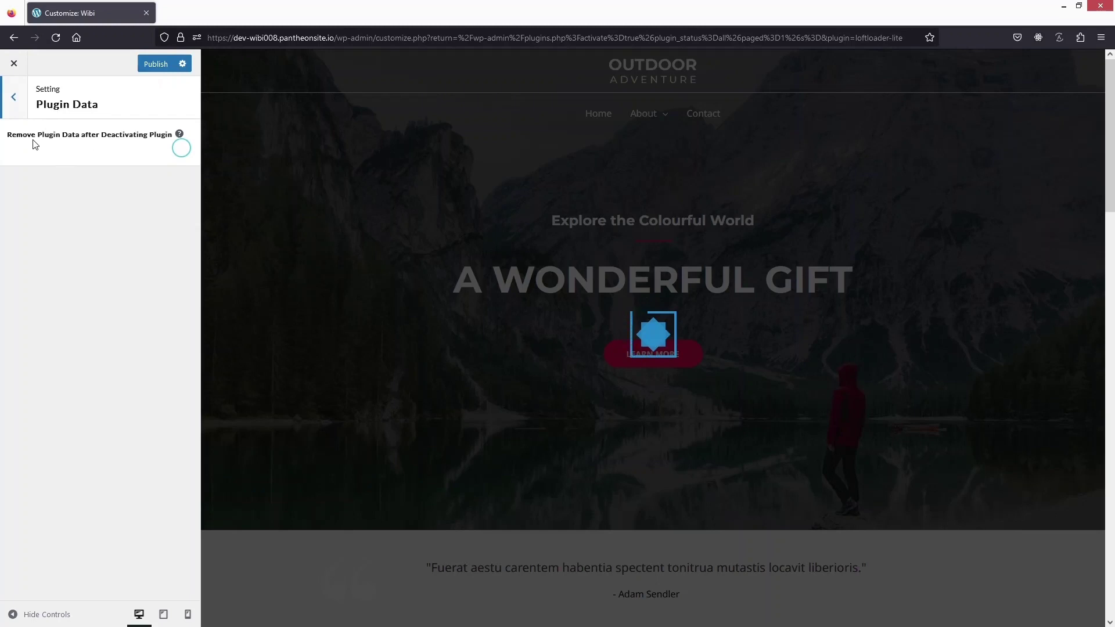
pyautogui.click(22, 103)
pyautogui.click(22, 105)
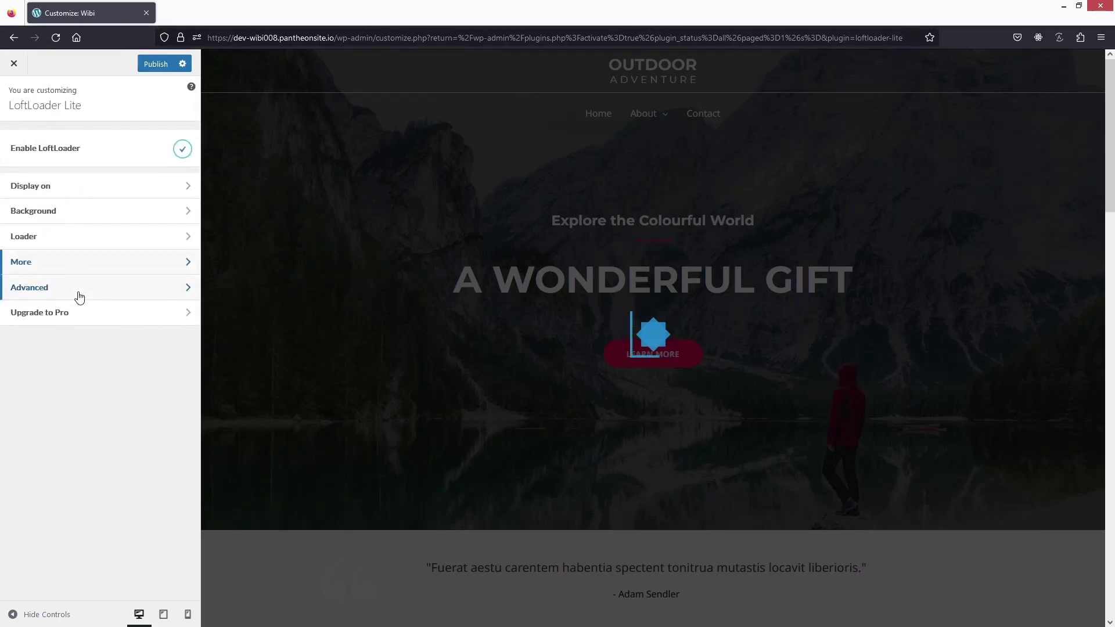
# Check the Advanced section, publish the LoftLoader Lite settings, and exit the Customizer.
pyautogui.click(79, 297)
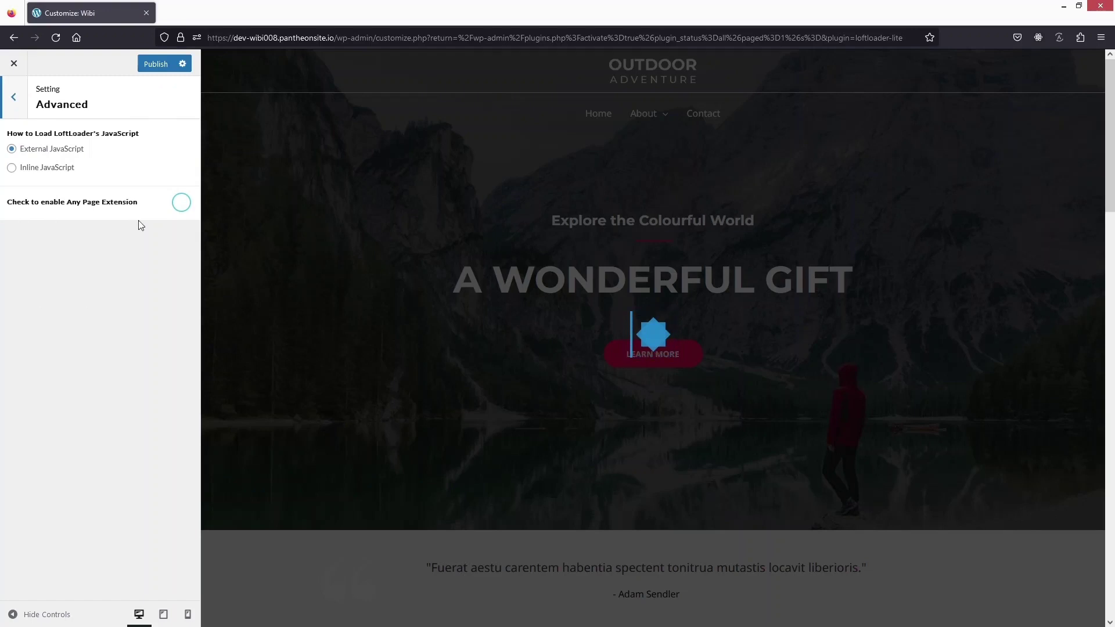
pyautogui.click(19, 94)
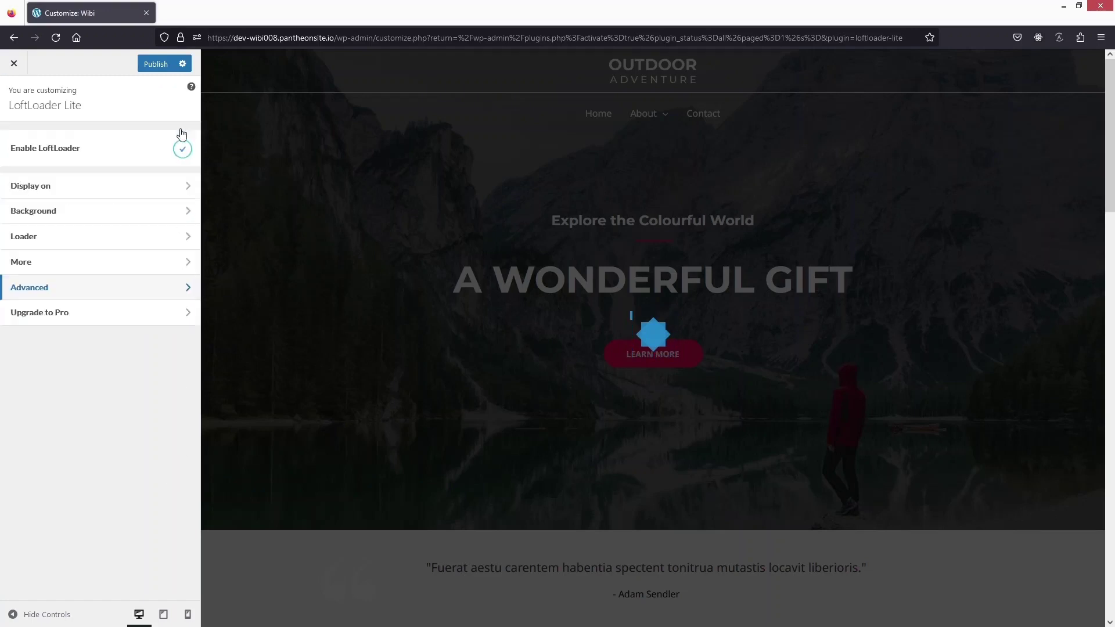
pyautogui.click(162, 65)
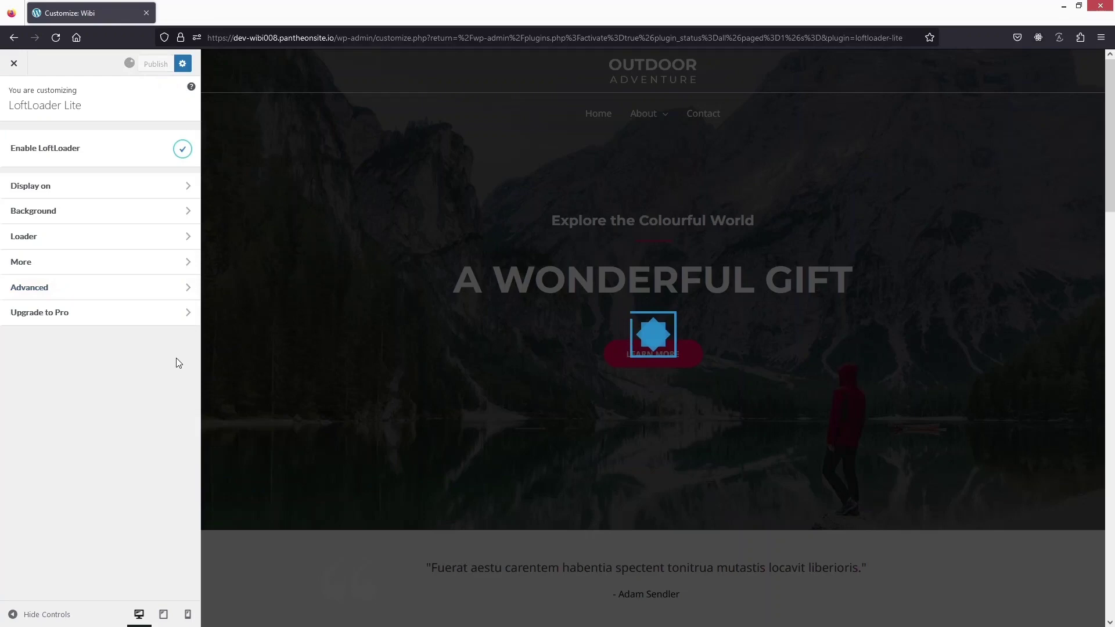
pyautogui.click(19, 72)
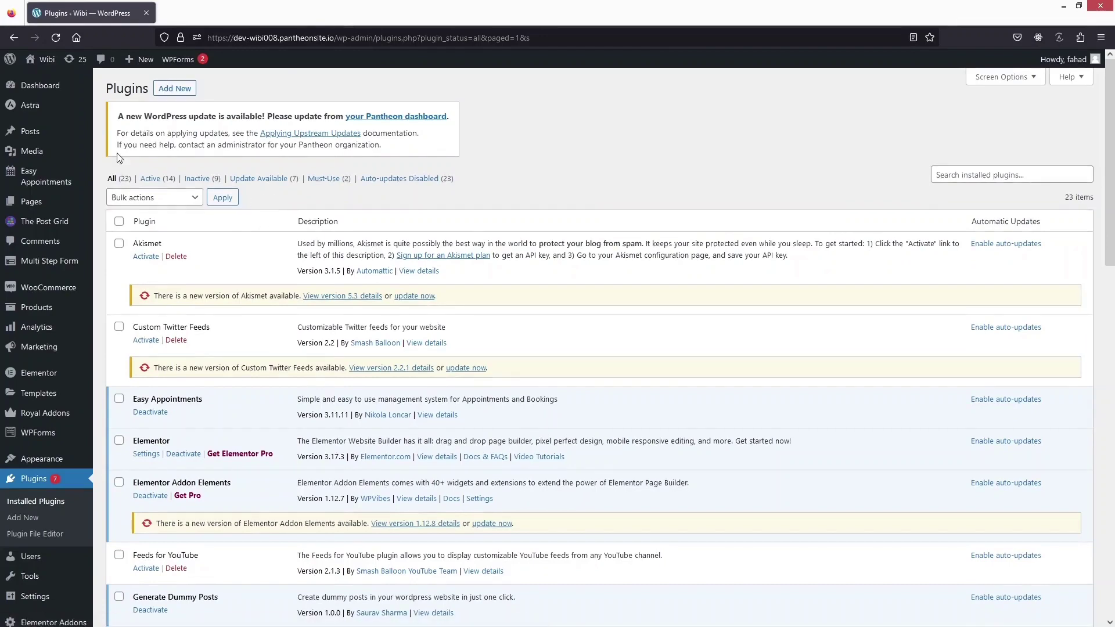
# Open Wibi > Visit Site in a new browser tab and switch to it.
pyautogui.moveTo(43, 59)
pyautogui.middleClick(51, 87)
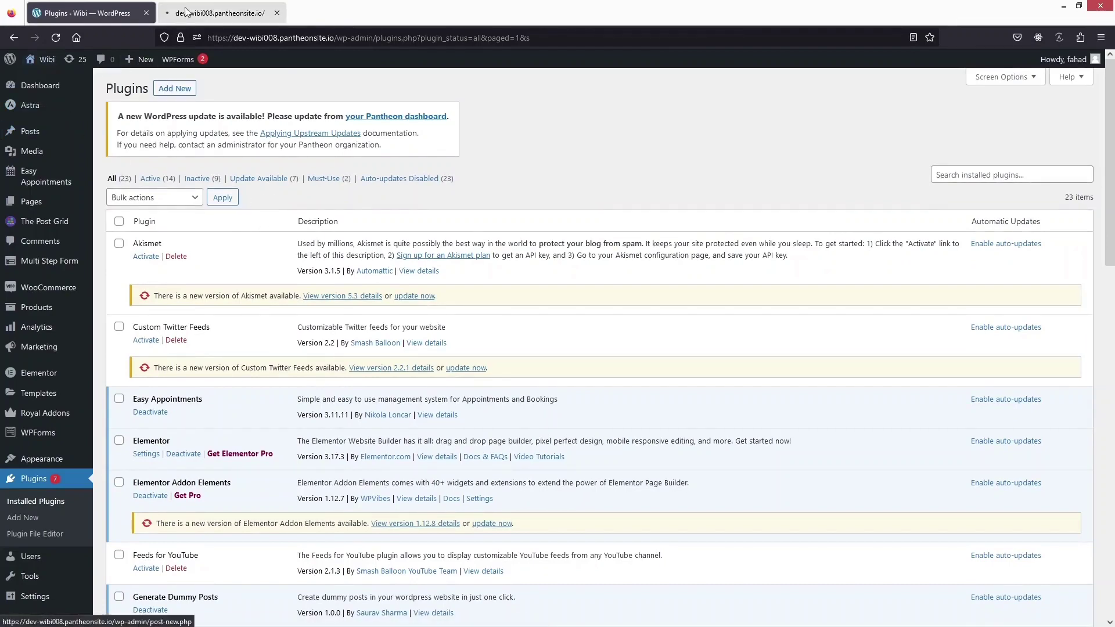
pyautogui.click(221, 13)
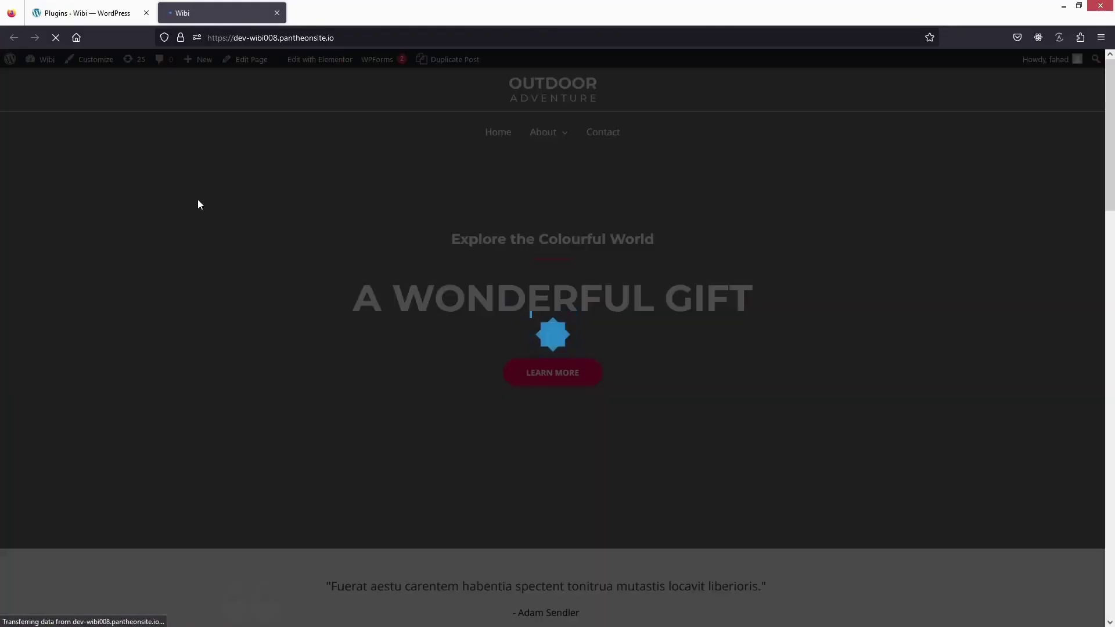